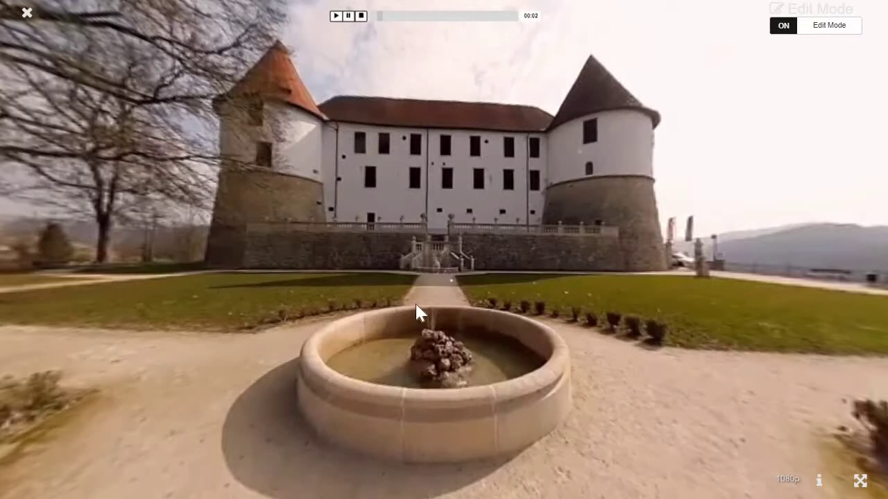
Create an icon transition hotspot named "User triger" on the base of the castle's red-roofed tower, leading to bledjezero_opt.jpg.
left_click(282, 208)
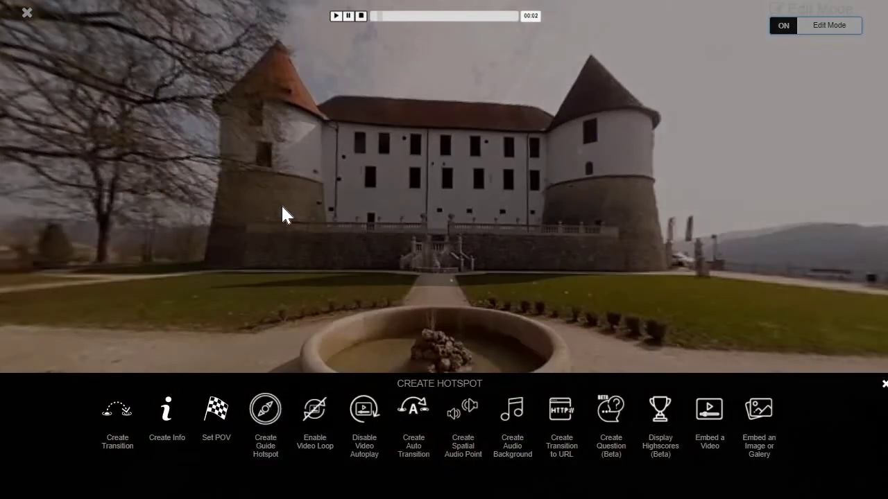
left_click(123, 417)
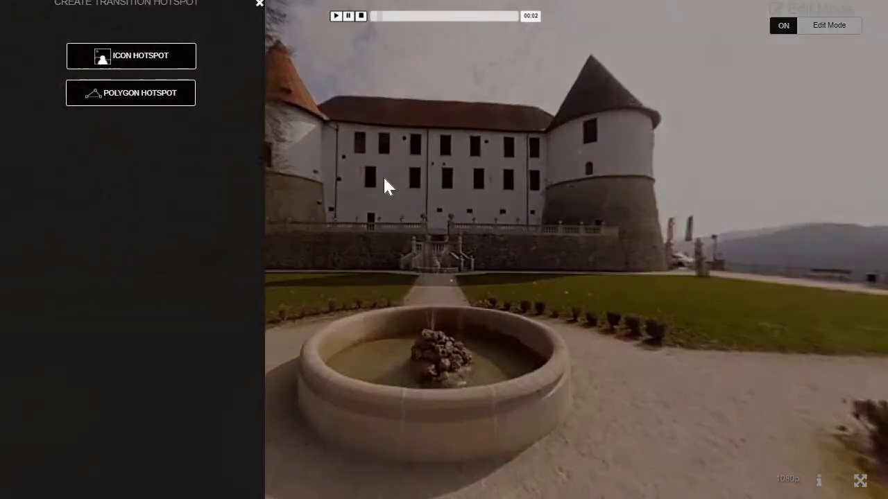
left_click(147, 66)
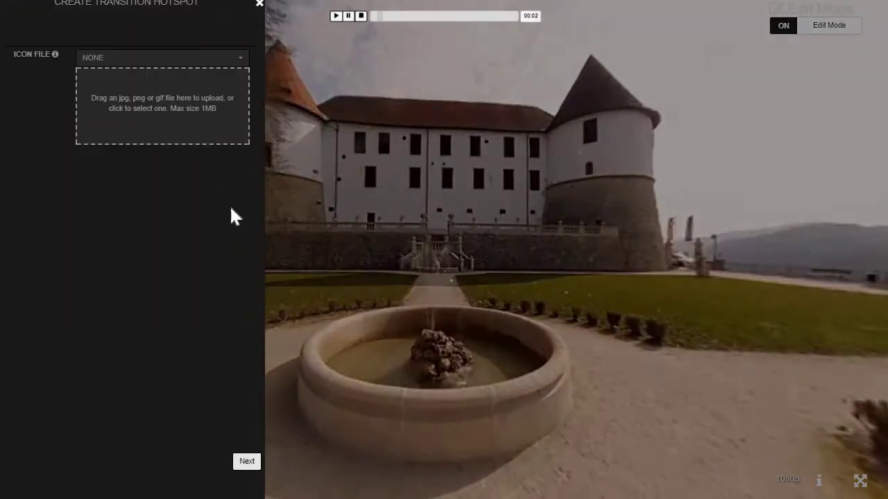
left_click(245, 461)
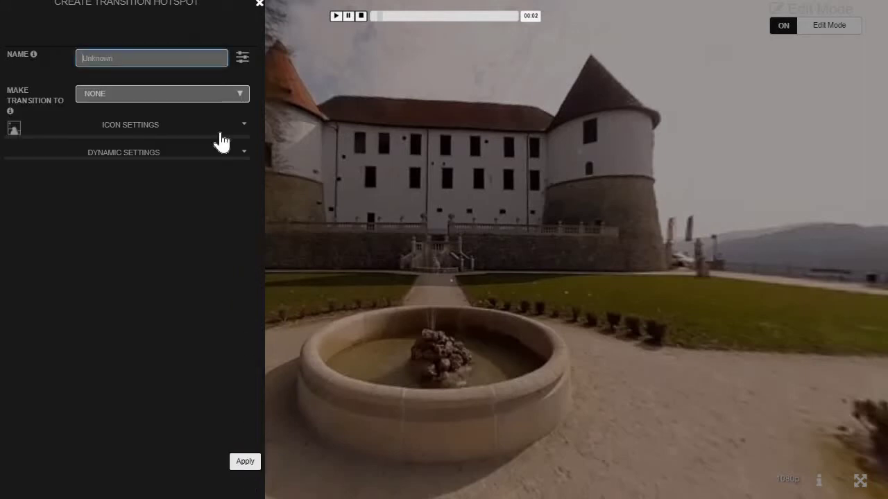
left_click(132, 60)
type("User triger")
left_click(148, 90)
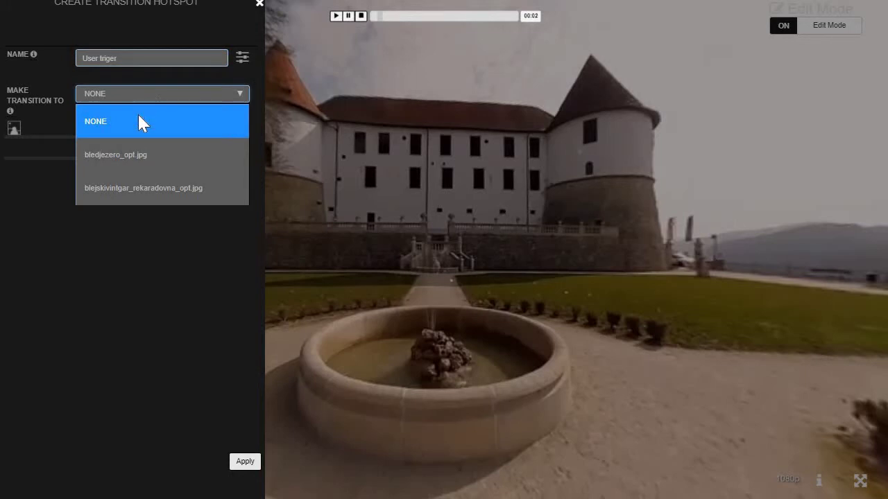
left_click(196, 158)
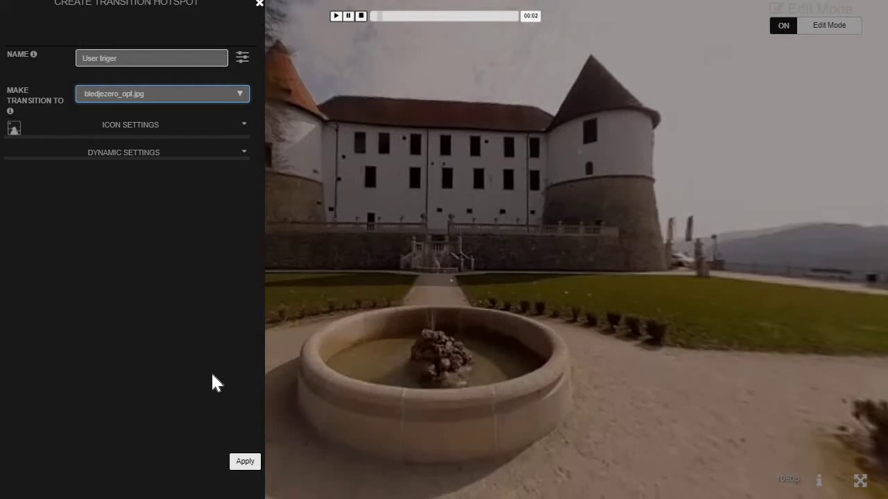
left_click(246, 468)
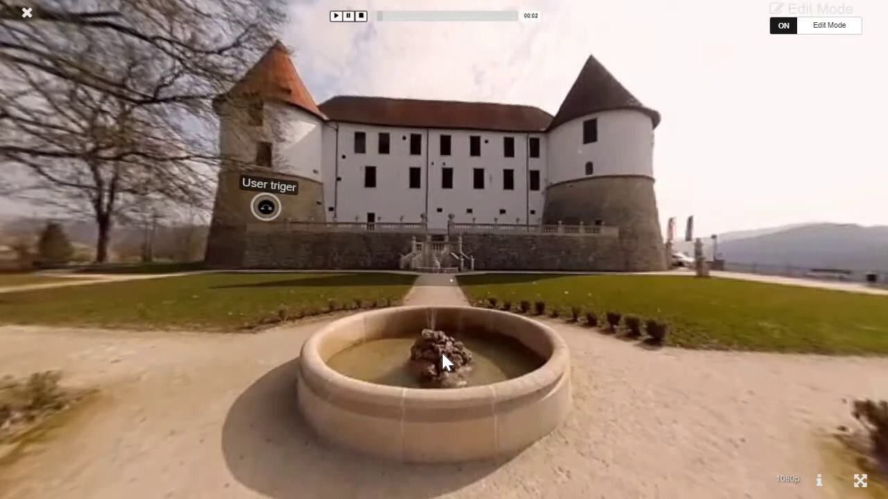
Create an automatic transition hotspot named "Auto transition" above the castle's central staircase, leading to bledjezero_opt.jpg.
left_click(436, 208)
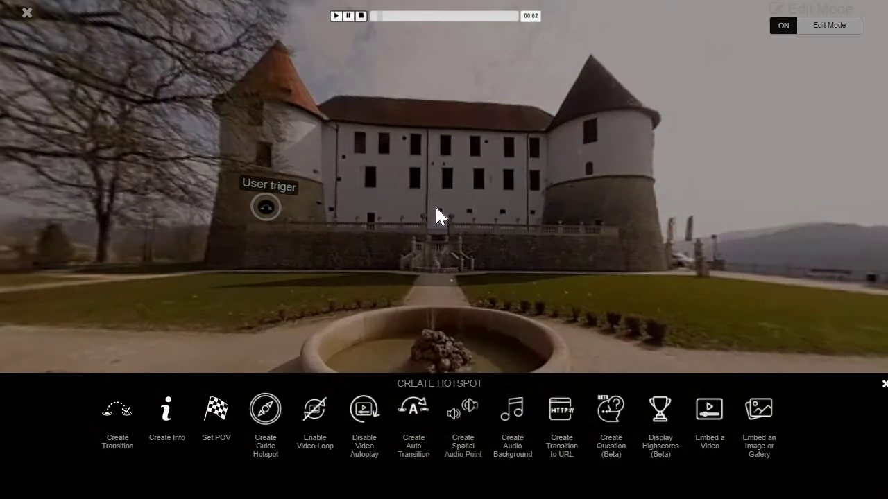
left_click(413, 409)
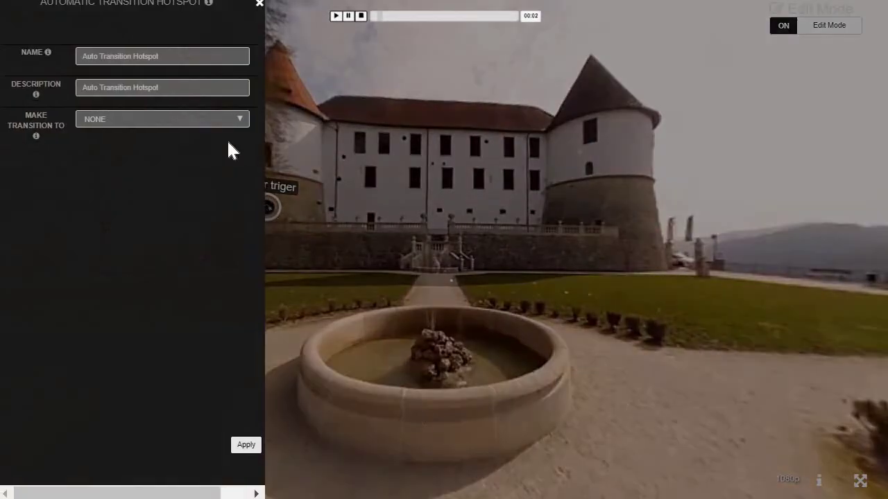
left_click(147, 59)
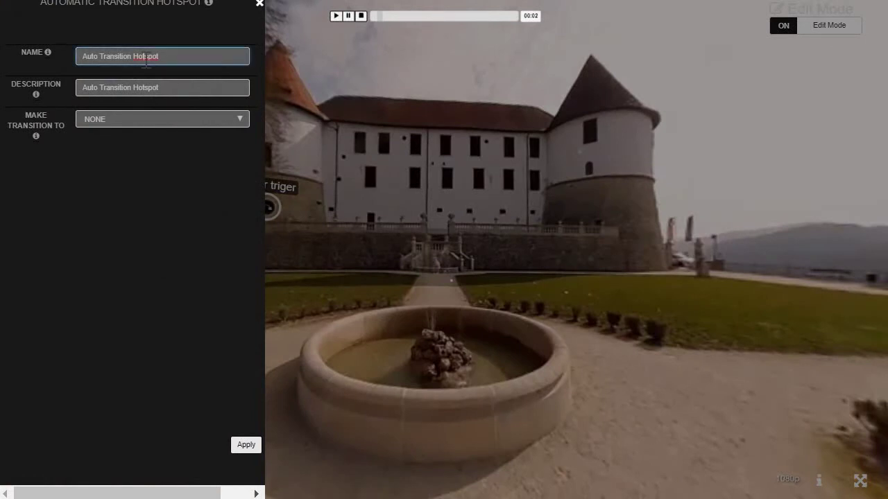
left_click_drag(165, 59, 84, 58)
type("Auto ")
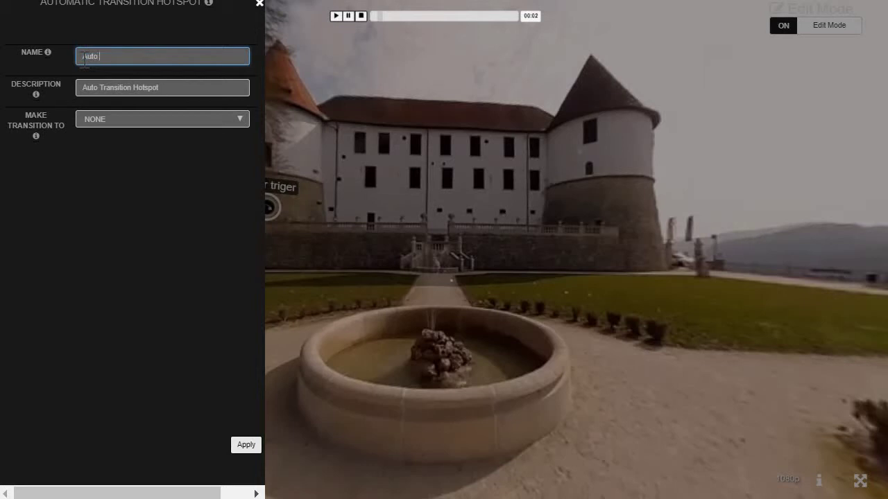
type("transition")
left_click(171, 125)
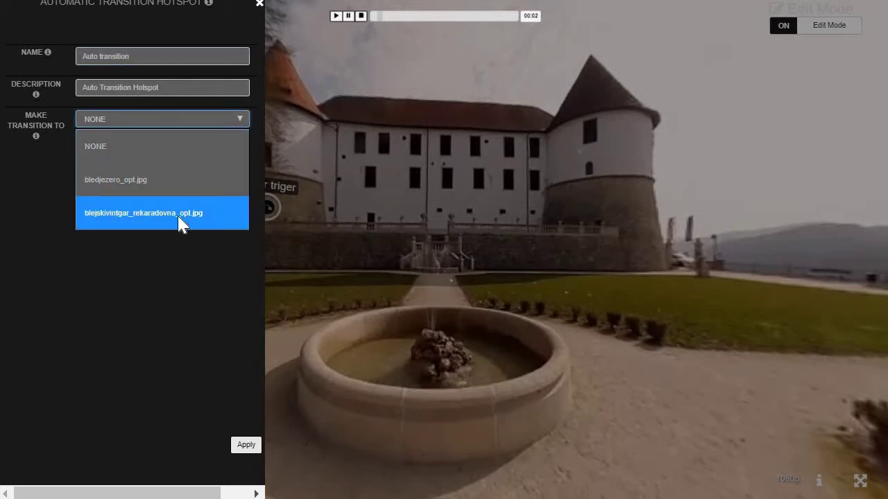
left_click(168, 181)
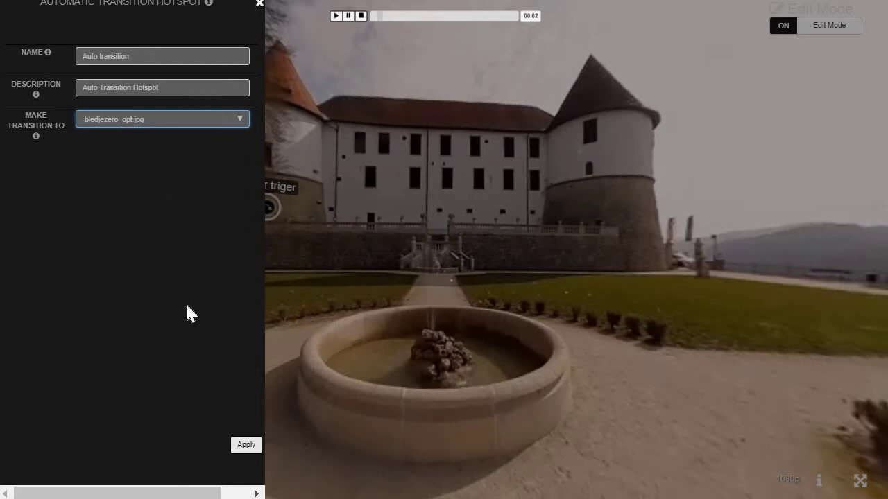
left_click(242, 445)
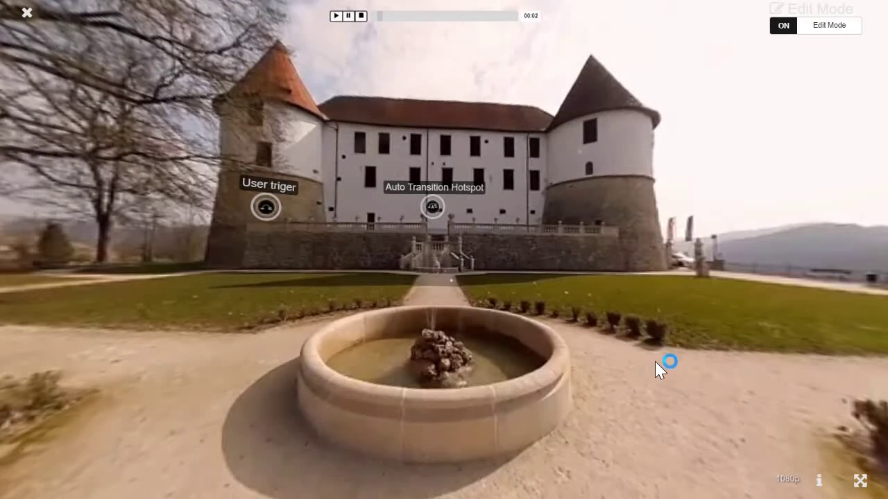
left_click(605, 218)
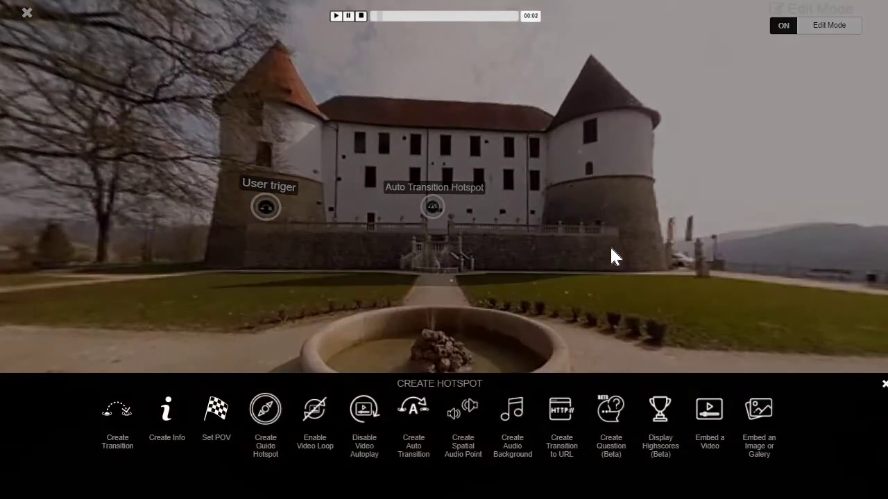
left_click(564, 416)
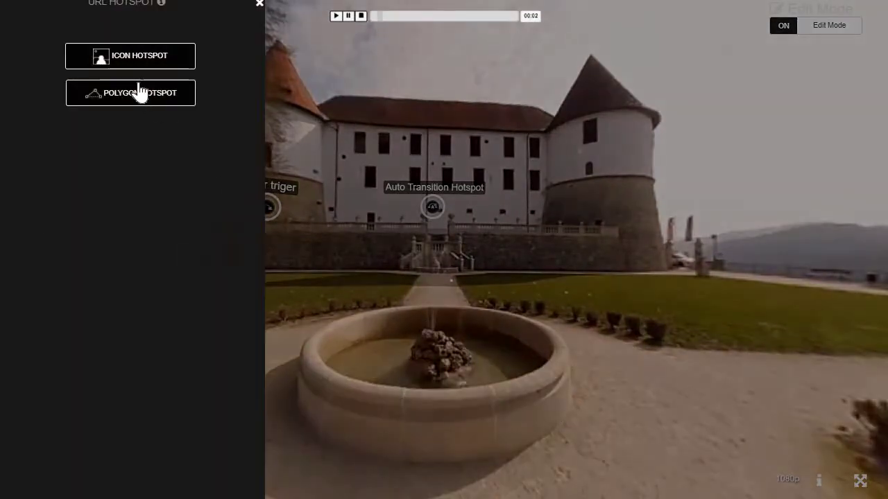
left_click(153, 62)
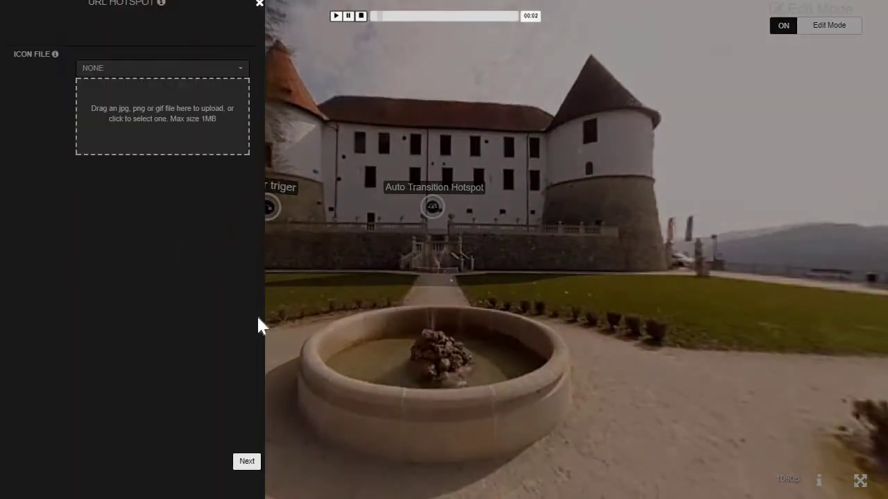
left_click(246, 462)
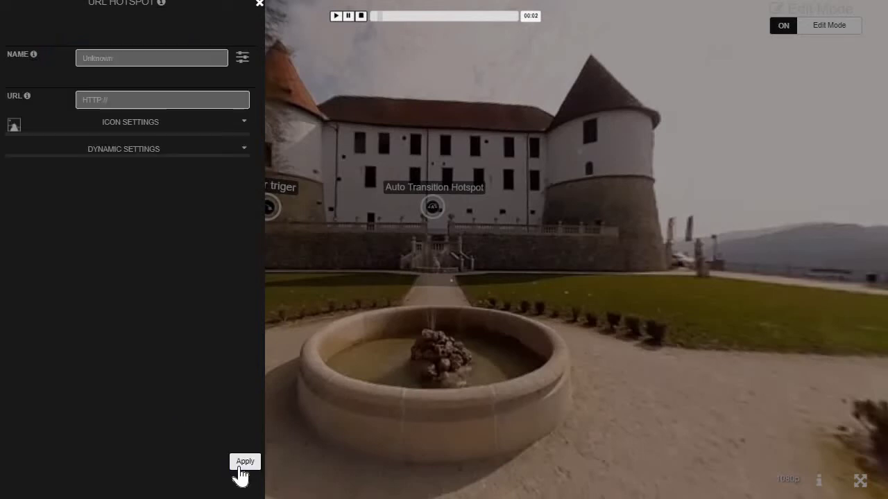
left_click(140, 59)
type("U")
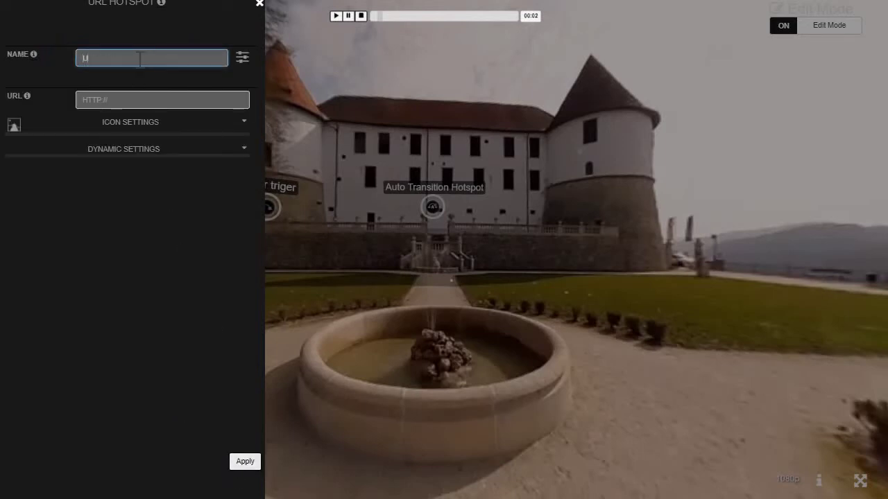
type("RL transition")
left_click(147, 100)
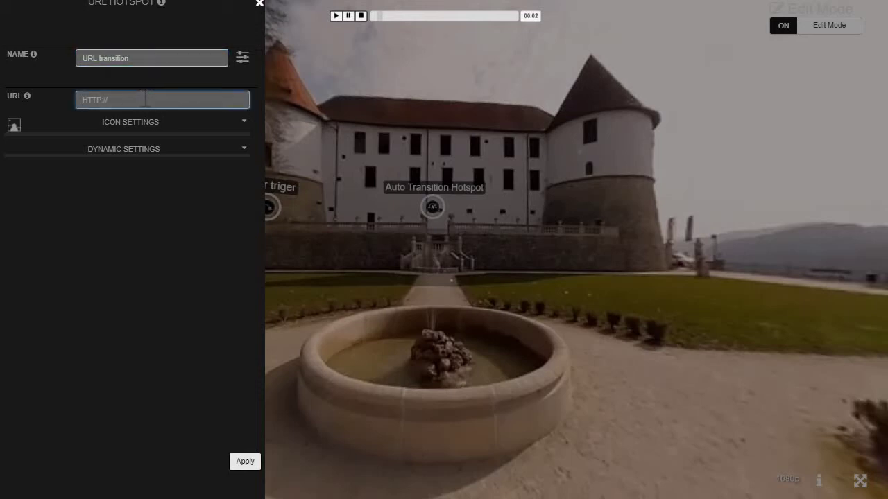
type("www.google.com")
left_click(245, 461)
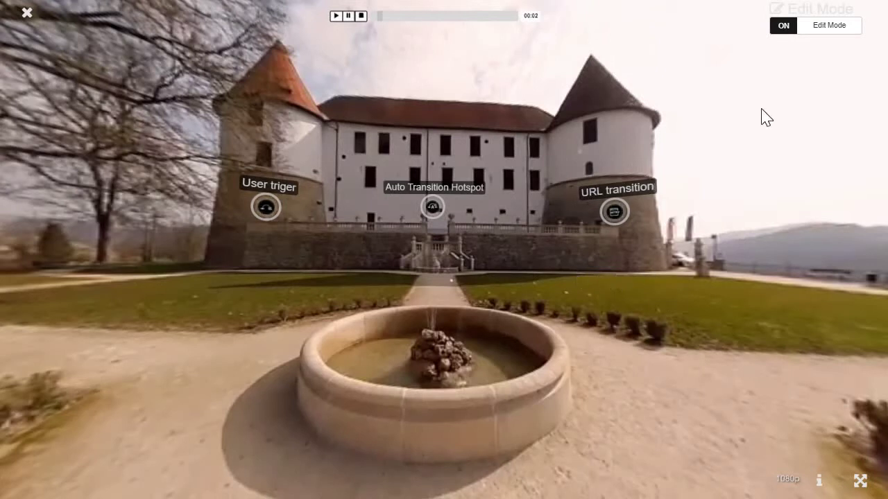
Turn off Edit Mode to preview the castle scene with its hotspots.
left_click(821, 34)
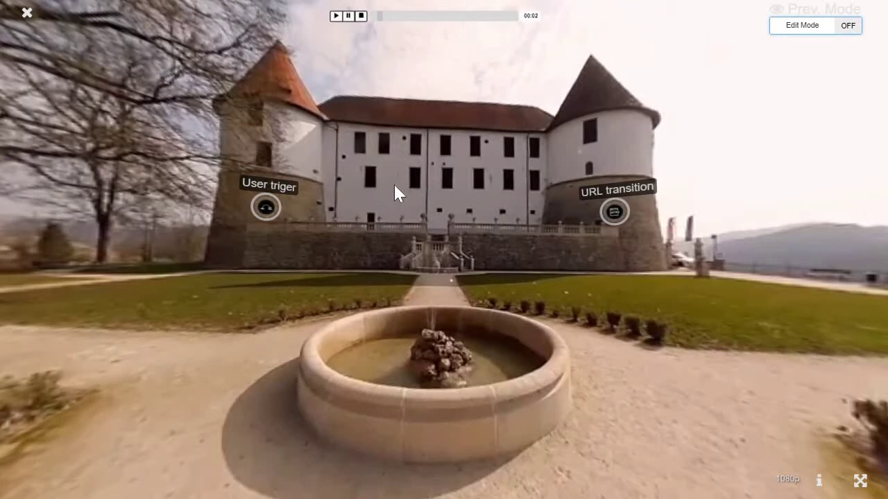
left_click_drag(393, 184, 430, 265)
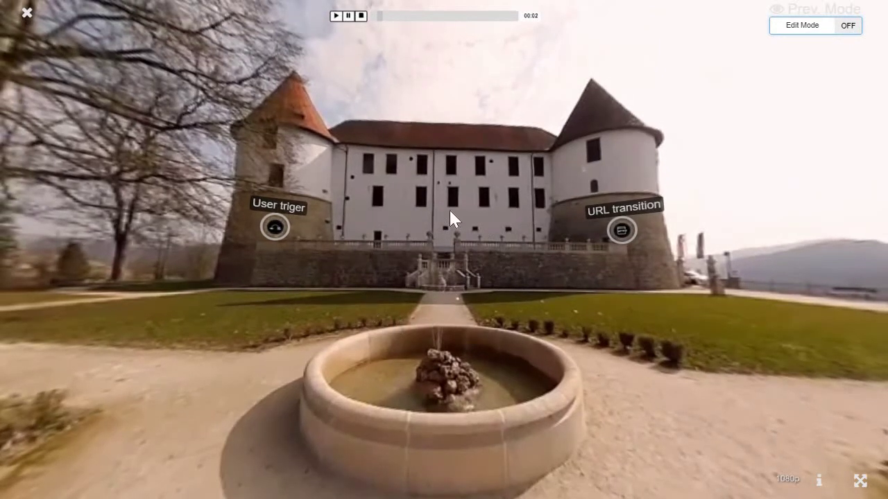